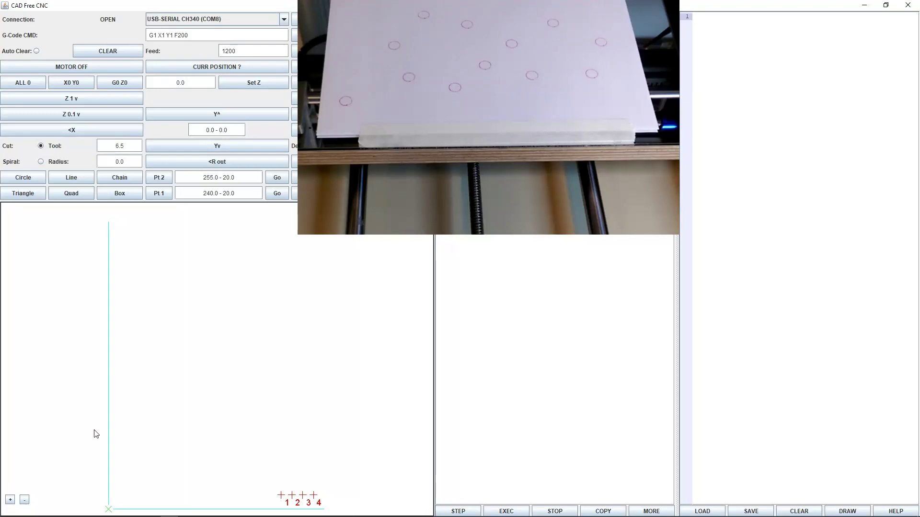
Step: Zoom in five times and scroll the canvas so the origin and numbered point markers are visible
left_click(10, 500)
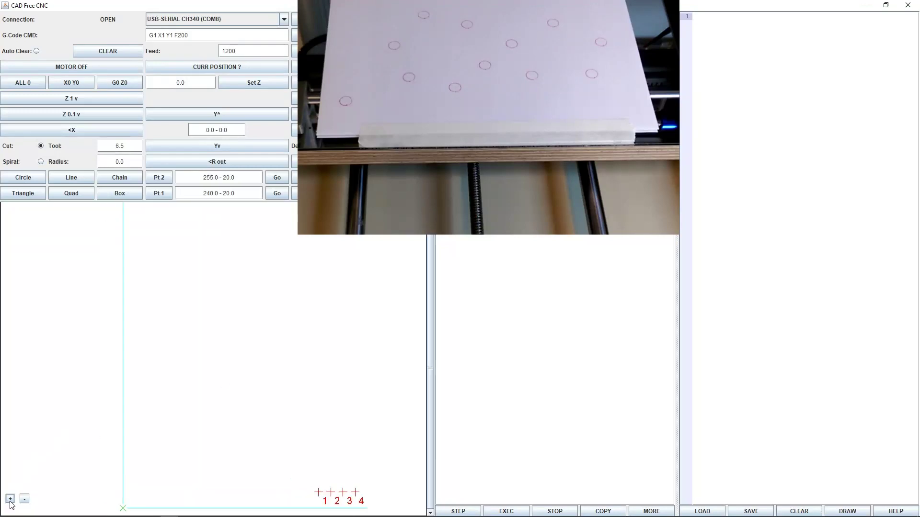
left_click(9, 498)
left_click(10, 489)
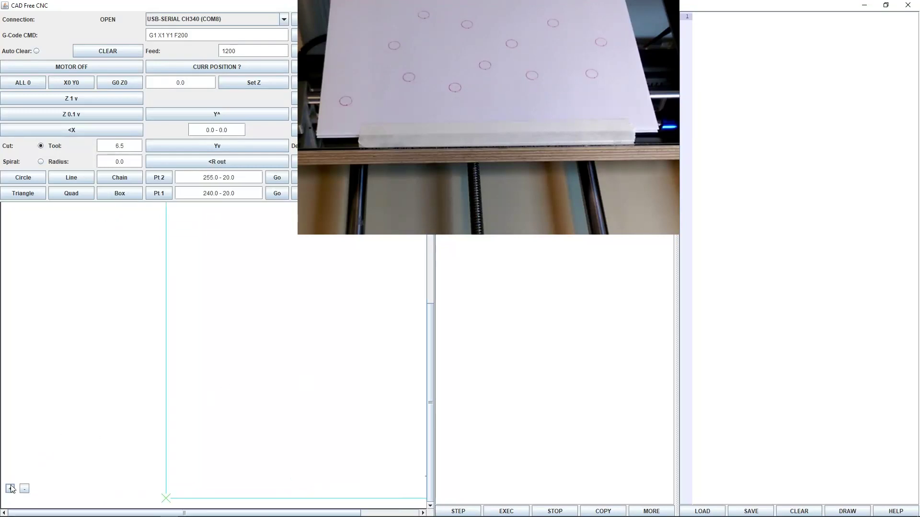
left_click(10, 489)
left_click(10, 487)
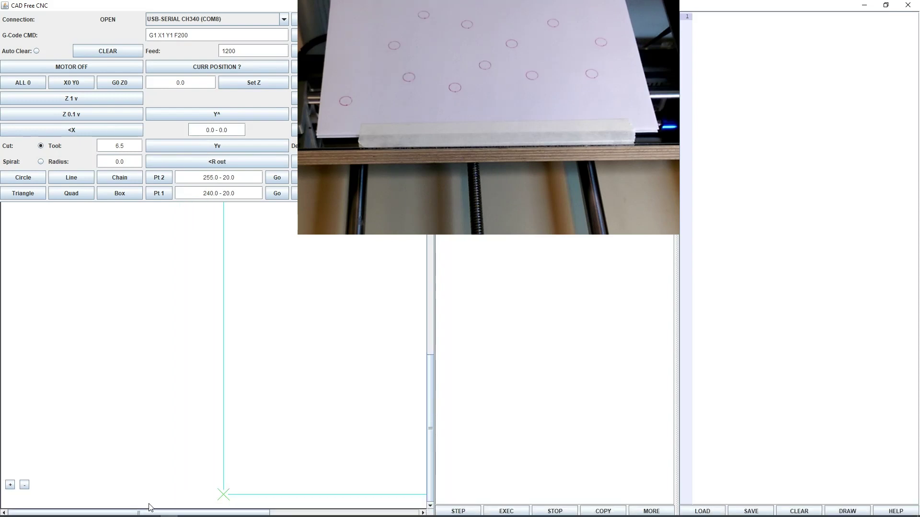
left_click_drag(156, 513, 281, 512)
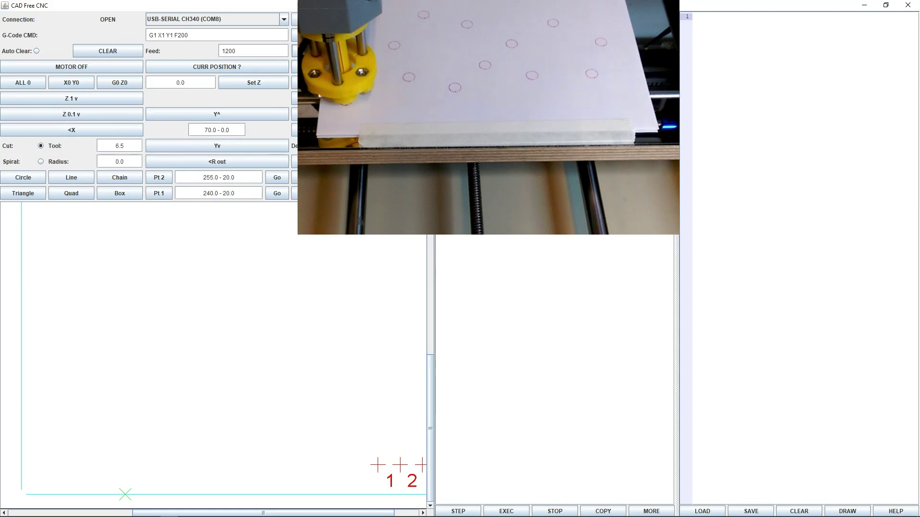
Step: Home the machine and draw a line from point 1 at 50.0-80.0 to point 2 at 80.0-70.0
left_click(294, 82)
left_click(280, 145)
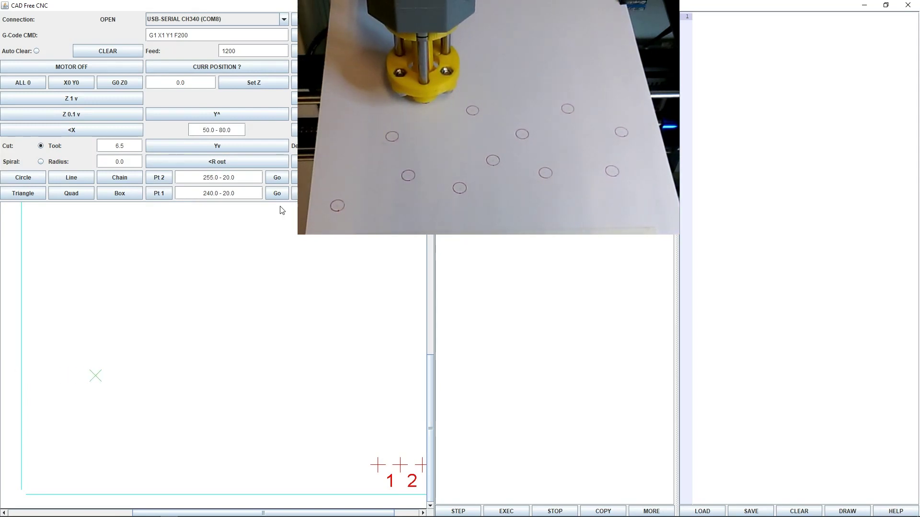
left_click(282, 211)
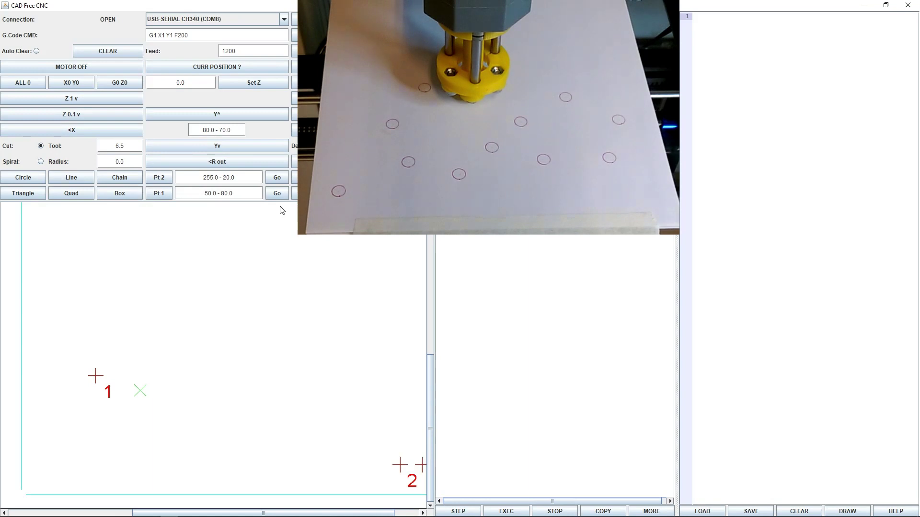
left_click(282, 211)
left_click(282, 211)
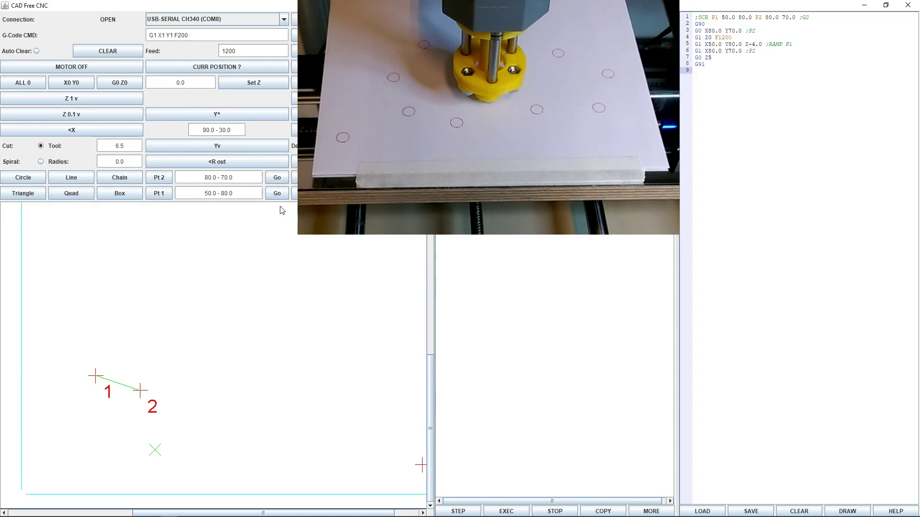
Step: Chain the hexagon's next sides to vertices 90.0-30.0 and 70.0-10.0
key("1")
key("c")
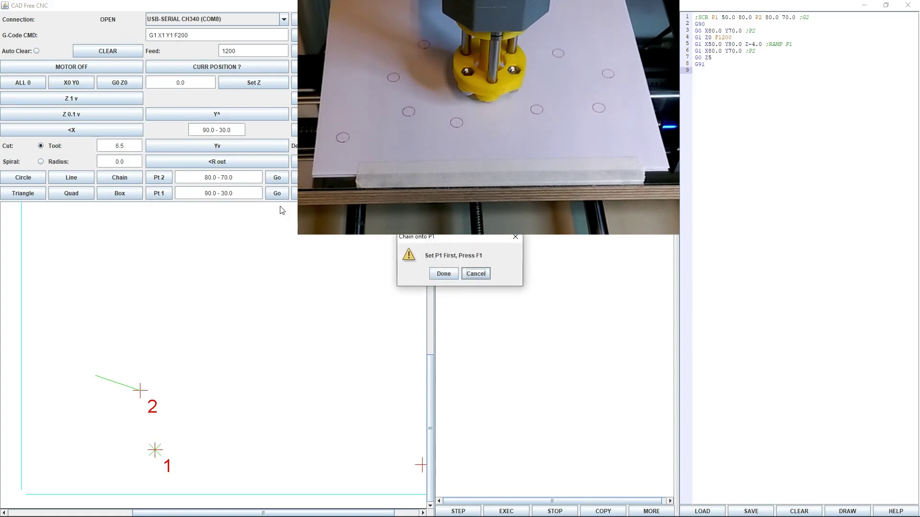
left_click(444, 275)
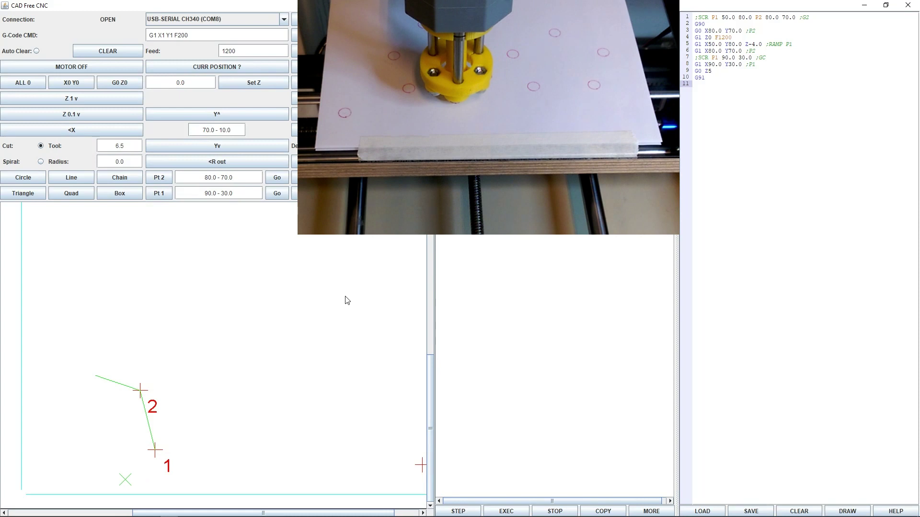
key("1")
key("g")
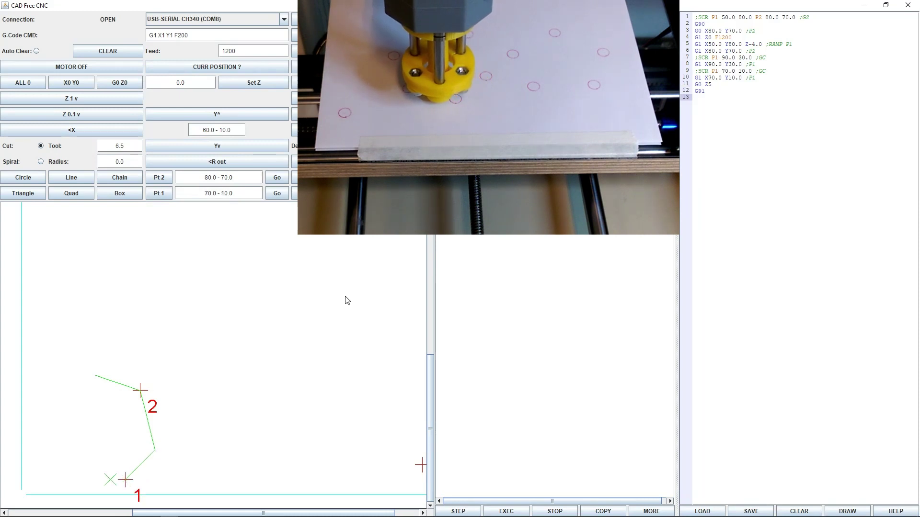
Step: Chain the vertex at 40.0-20.0, dismissing the point-not-updated warning, then close and hatch the hexagon
key("Left")
key("Up")
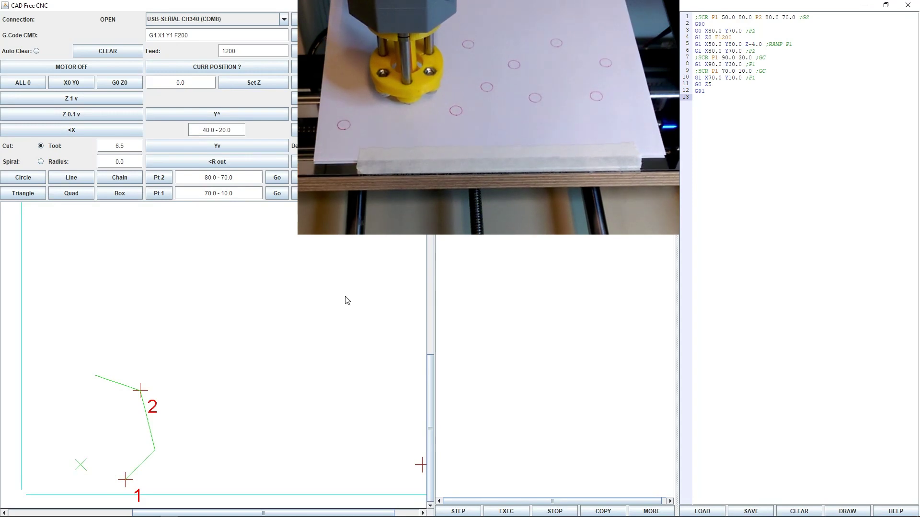
key("g")
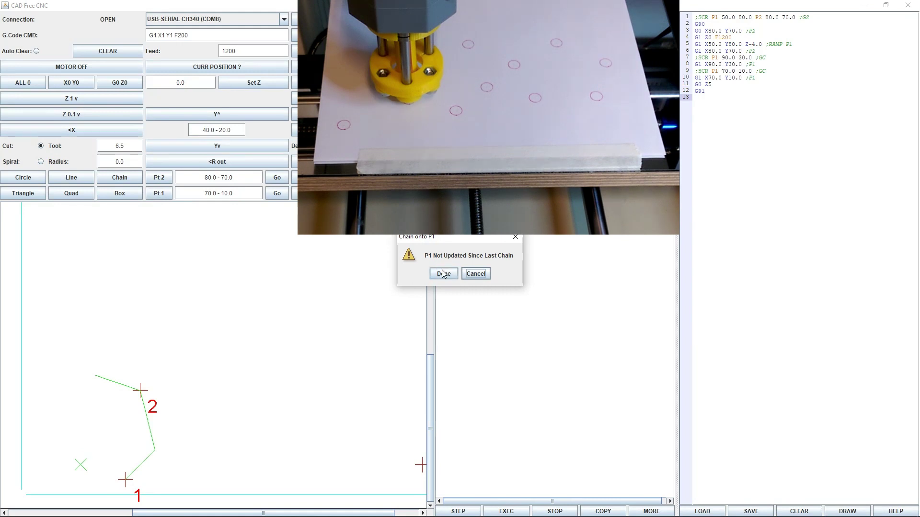
left_click(479, 276)
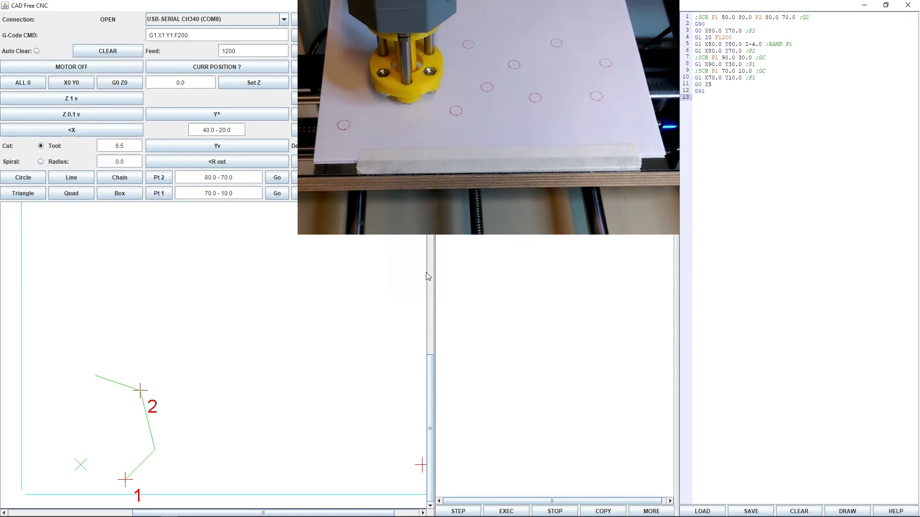
key("1")
key("c")
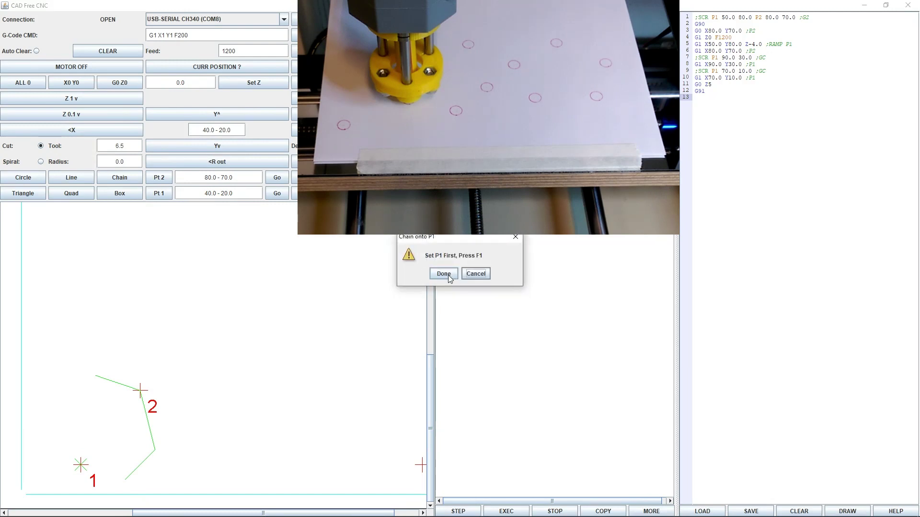
left_click(447, 275)
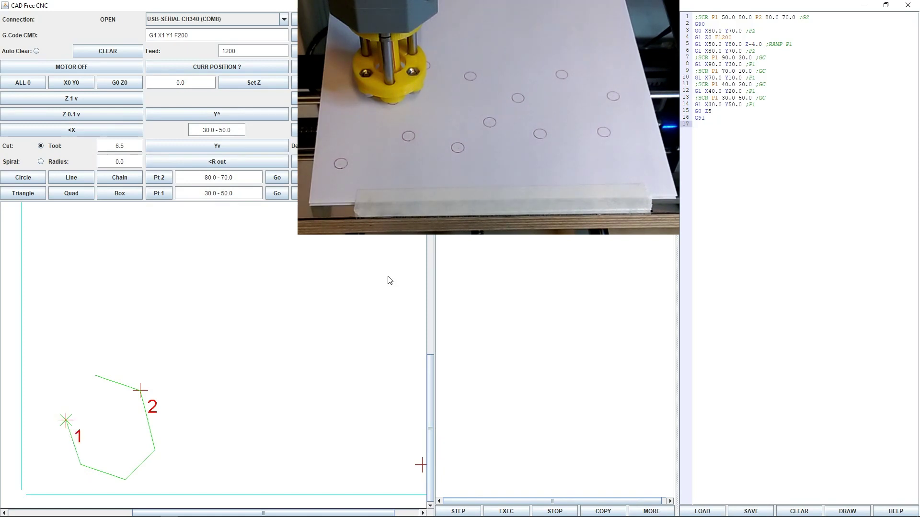
key("c")
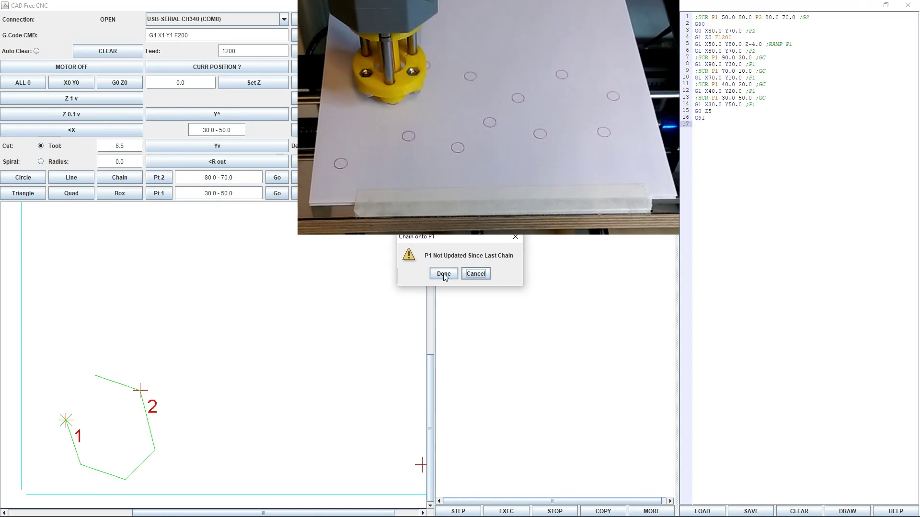
left_click(444, 273)
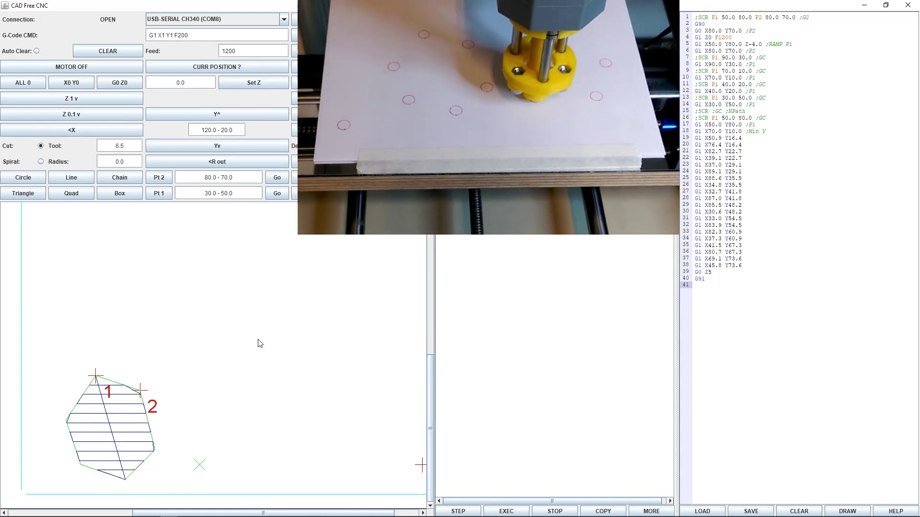
Step: Draw the pentagon's first side from 120.0-20.0 to 110.0-50.0
key("1")
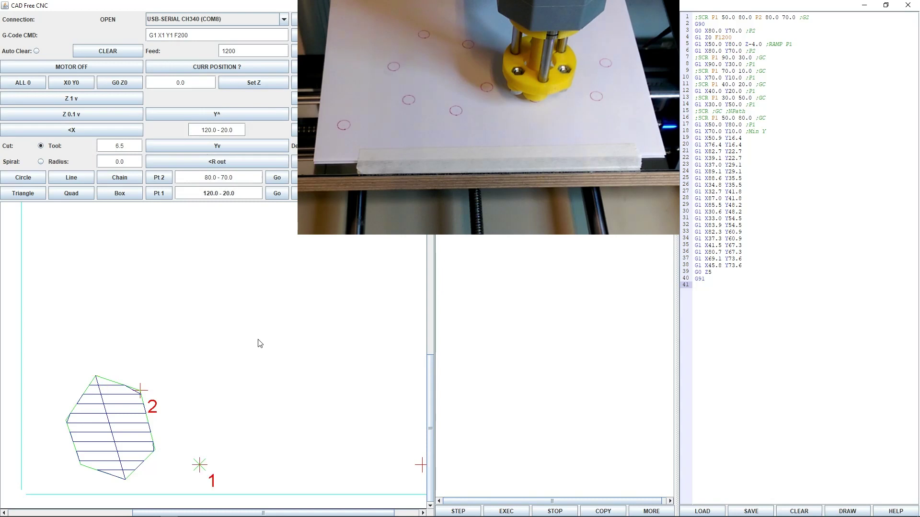
key("Left")
key("Up")
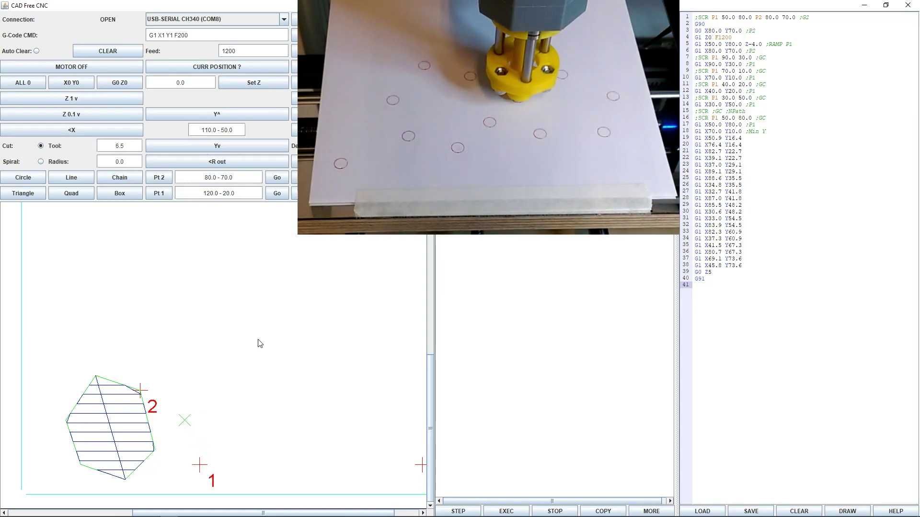
key("2")
key("l")
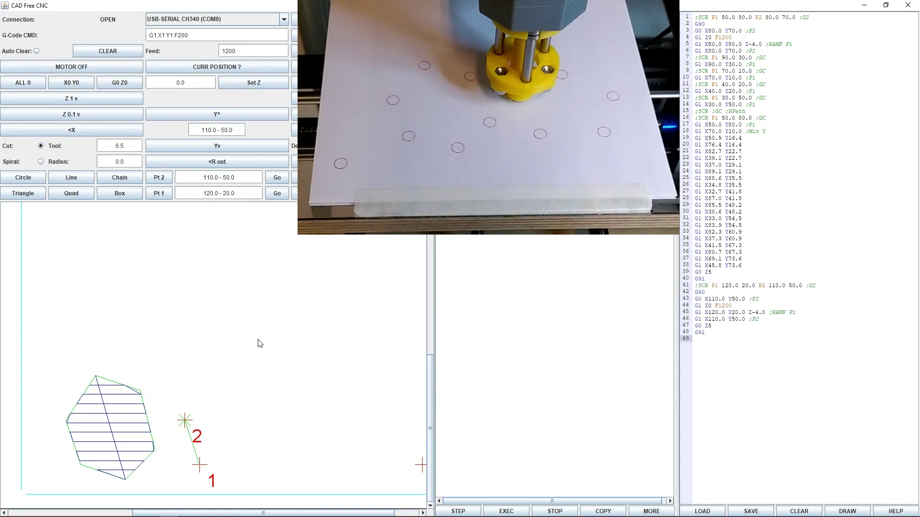
Step: Chain pentagon sides to the corners at 140.0-70.0 and 170.0-50.0
key("Right")
key("Right")
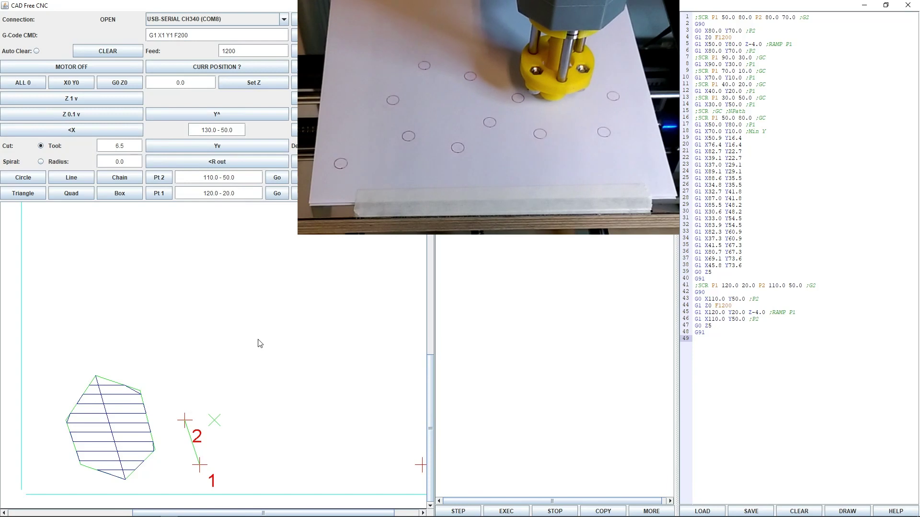
key("Right")
key("Up")
key("Up")
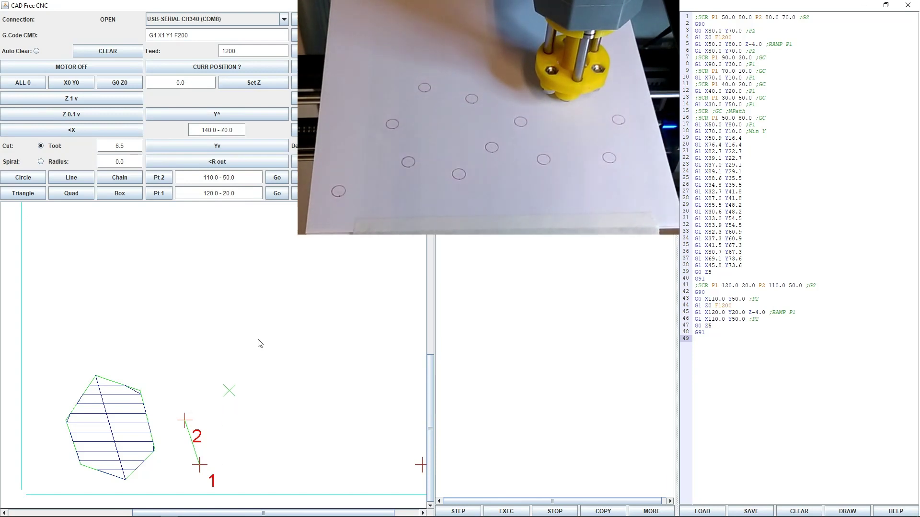
key("1")
key("c")
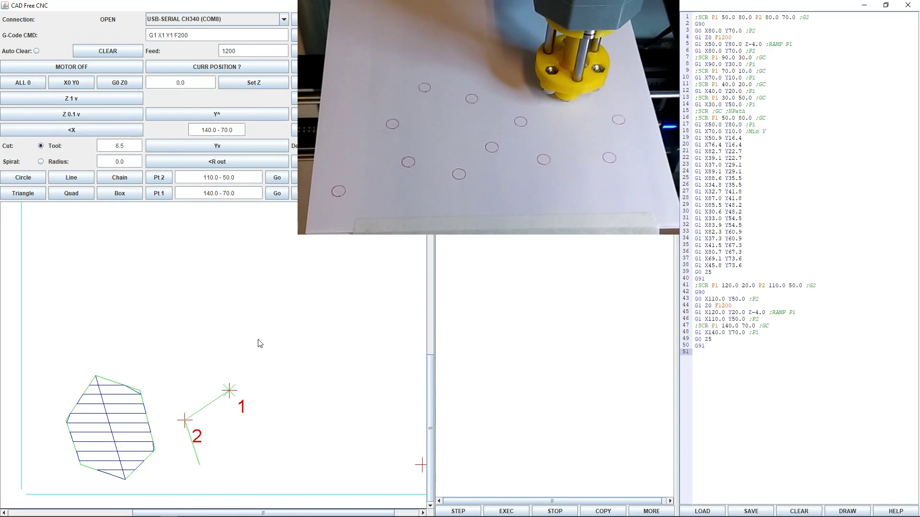
key("Right")
key("Right")
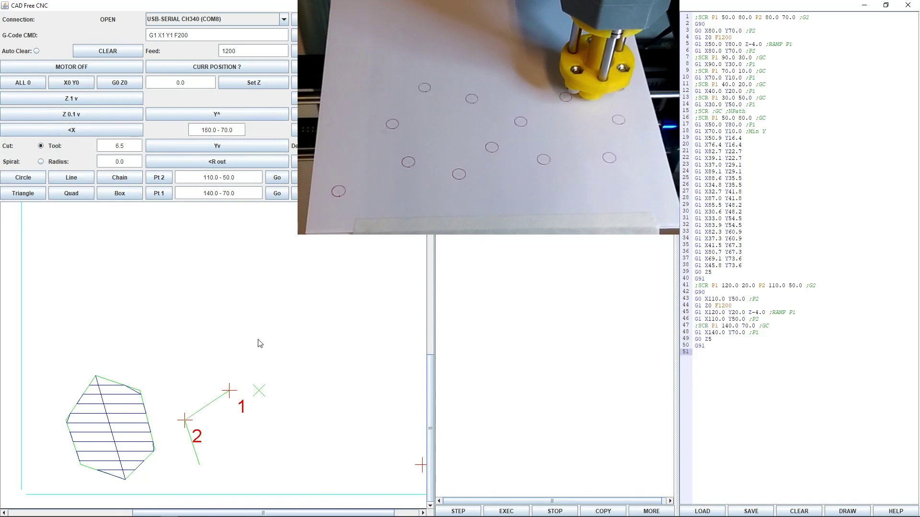
key("Right")
key("Down")
key("Down")
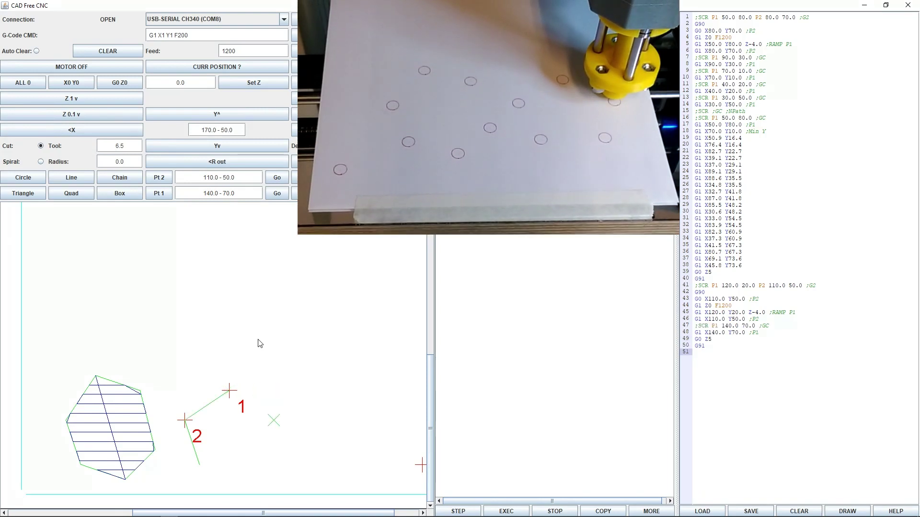
key("1")
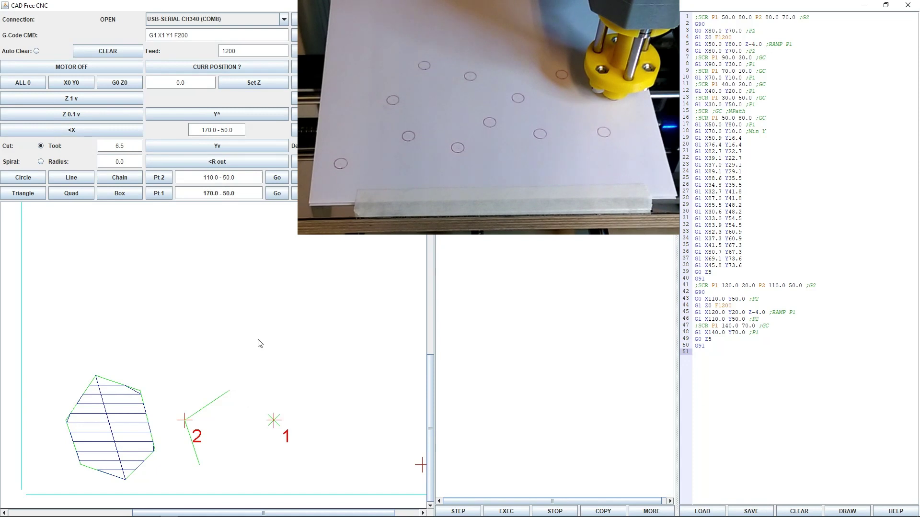
key("c")
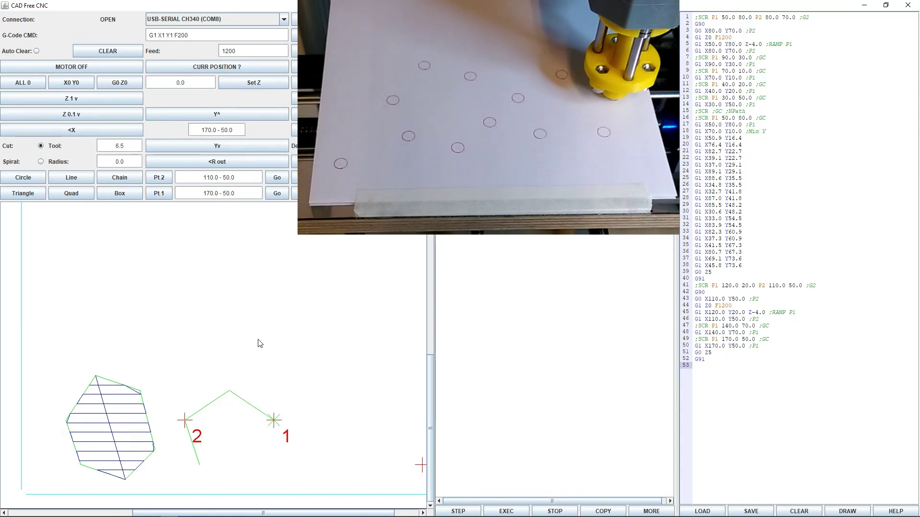
Step: Chain the corner at 160.0-20.0, then close and hatch the pentagon
key("Down")
key("Down")
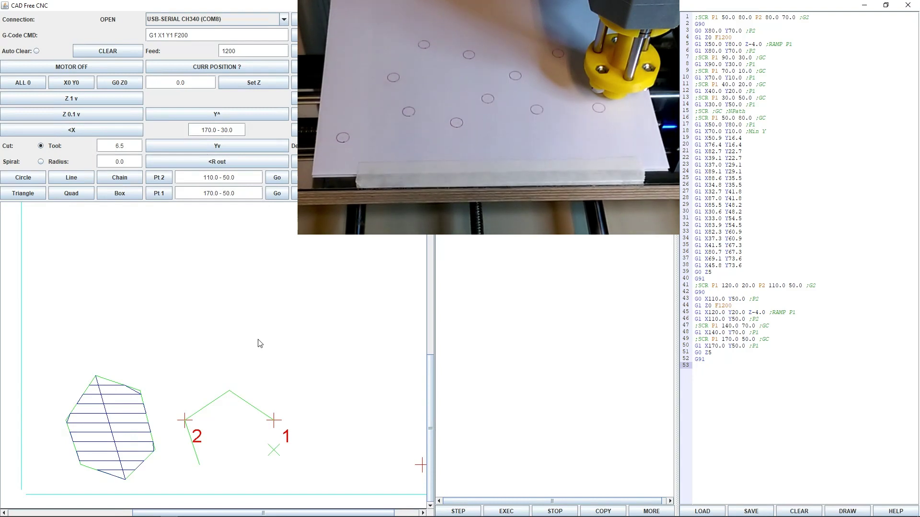
key("Down")
key("Left")
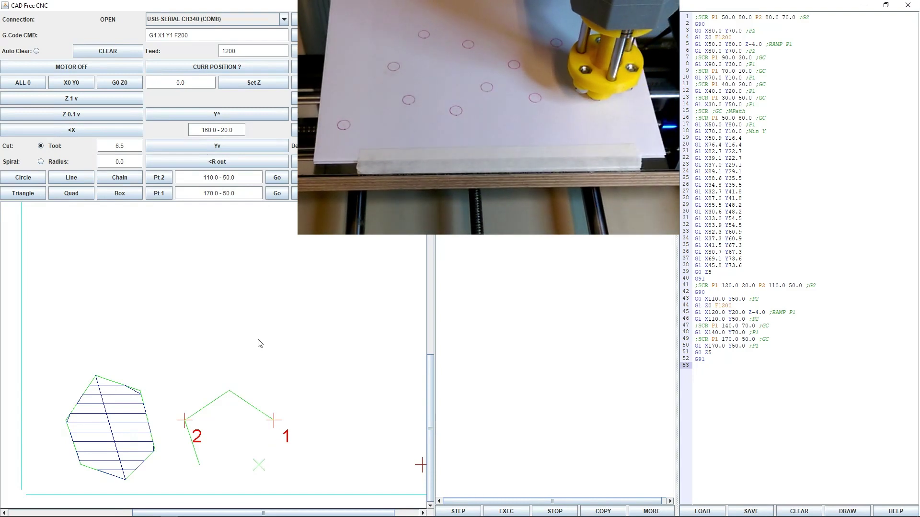
key("1")
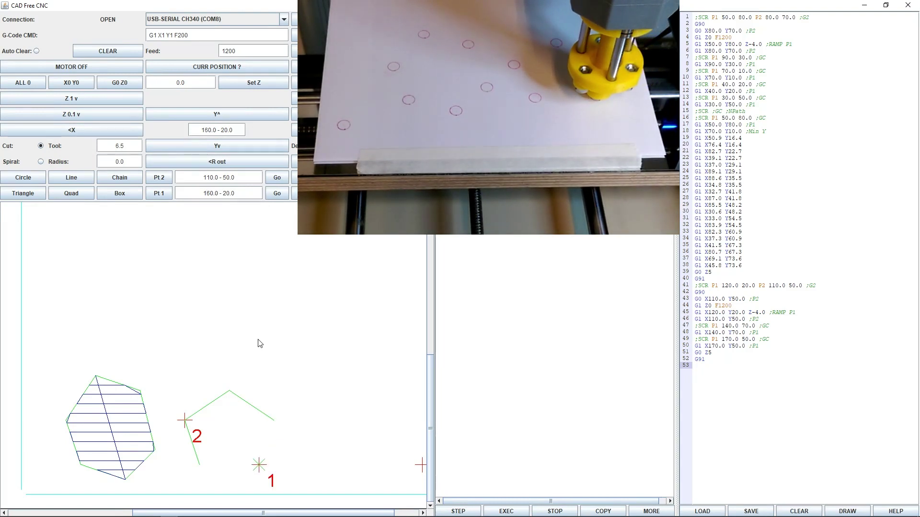
key("c")
key("c")
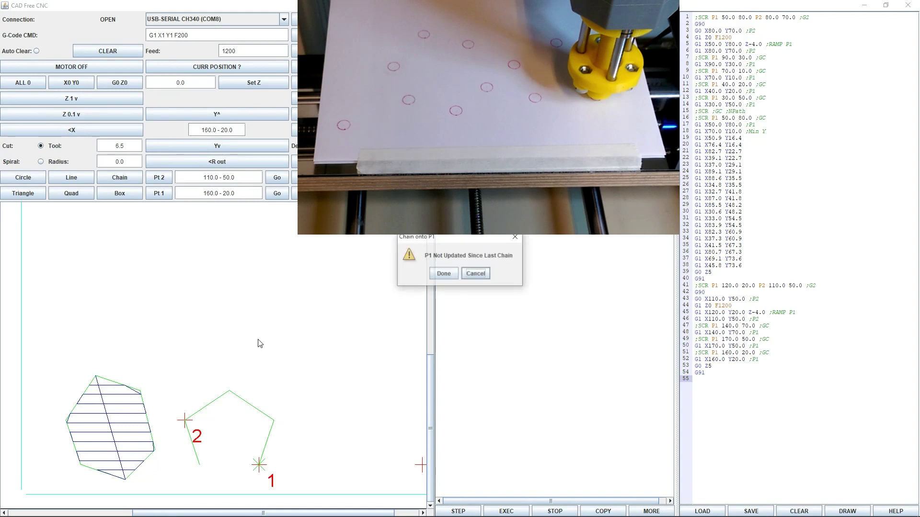
left_click(439, 276)
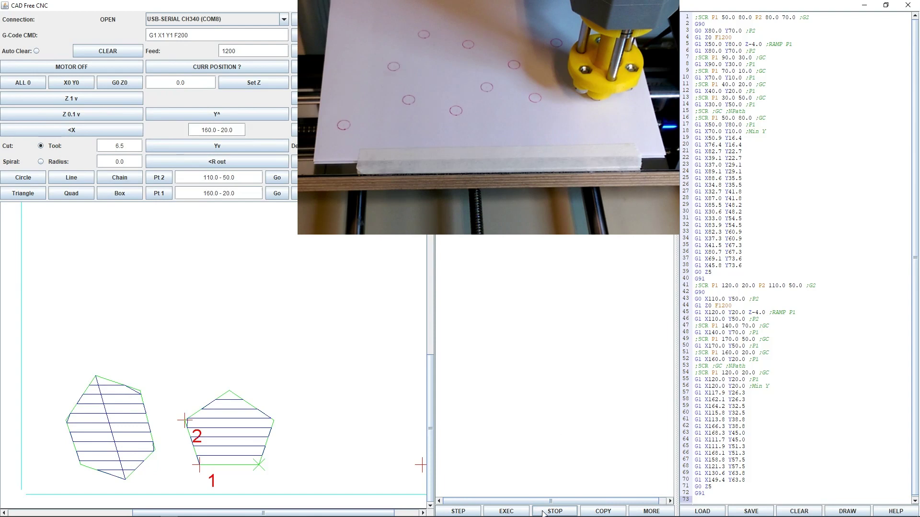
Step: Copy the G-code for both polygons into the execution pane and start running it
left_click(612, 511)
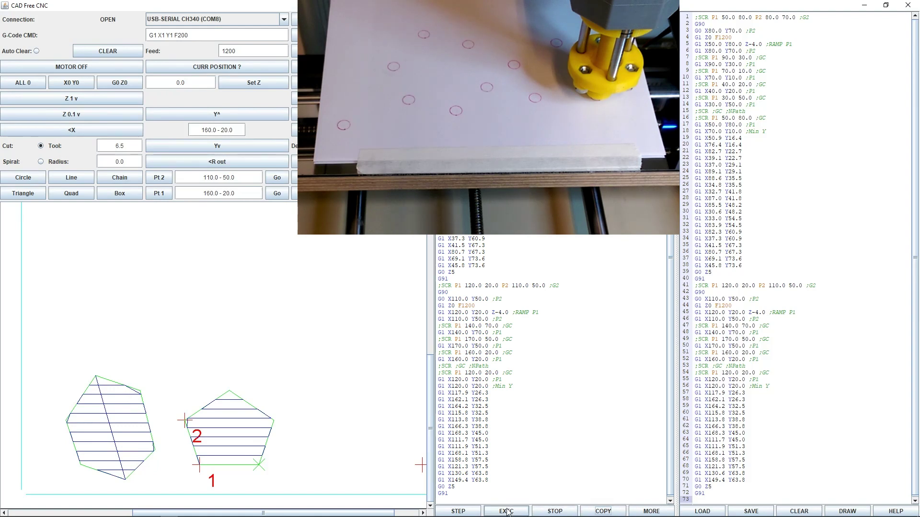
left_click(507, 512)
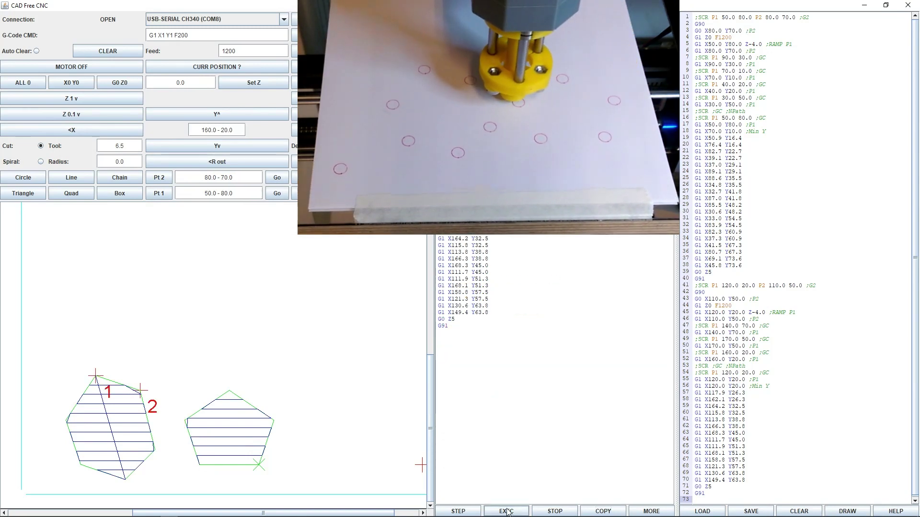